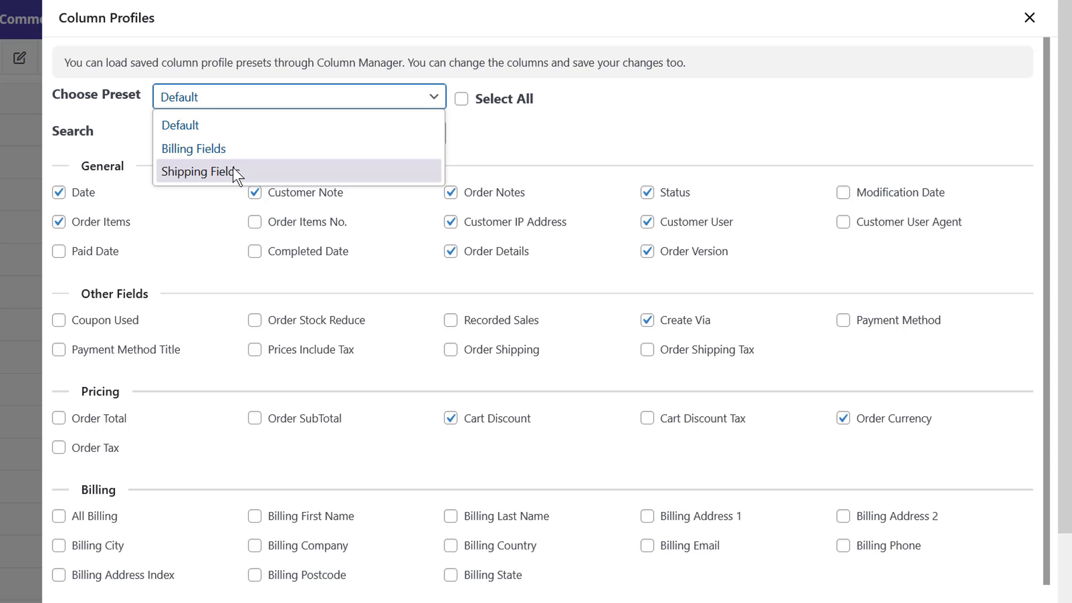
Step: Select all columns in the Default preset at once and clear the whole selection again
left_click(461, 106)
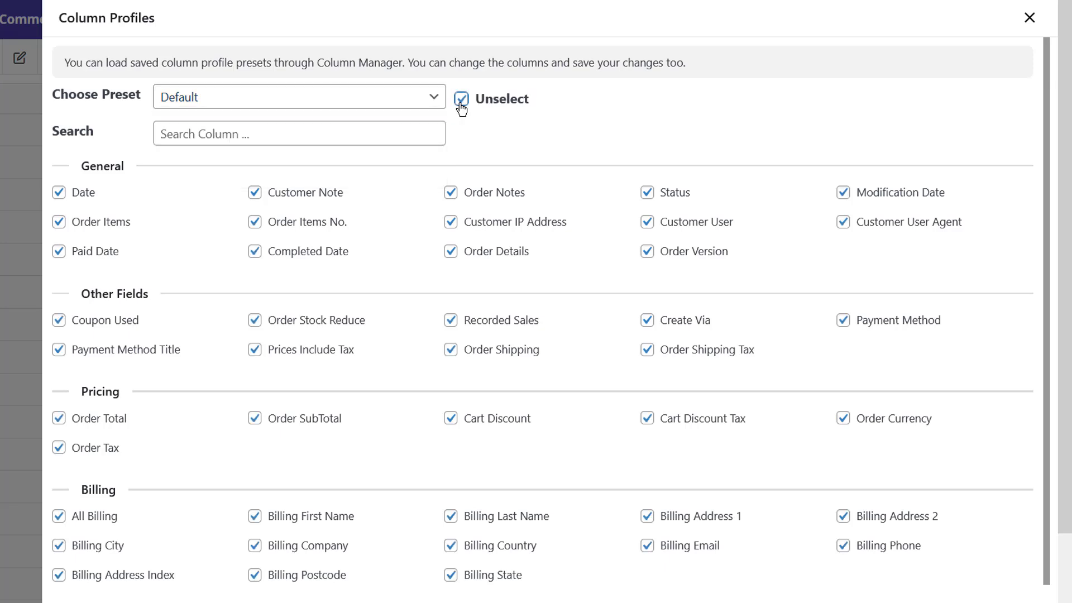
left_click(461, 106)
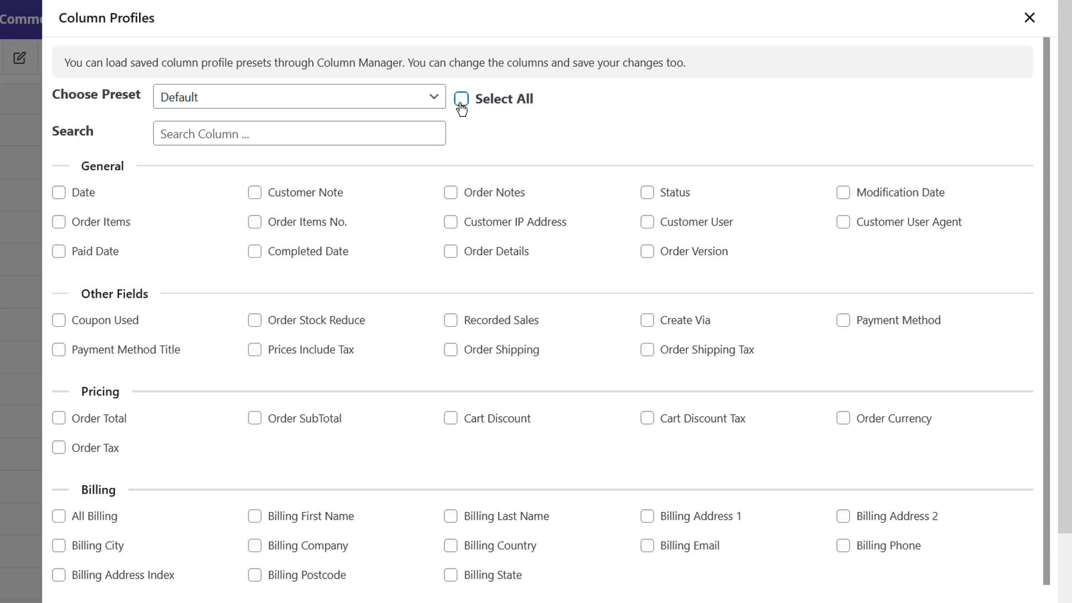
left_click(462, 106)
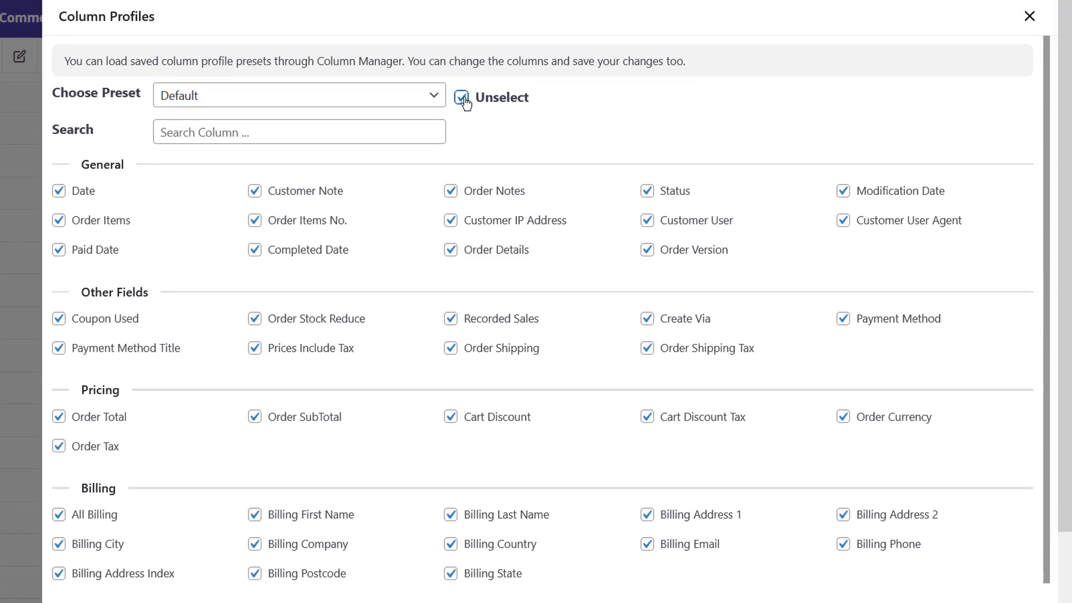
left_click(463, 99)
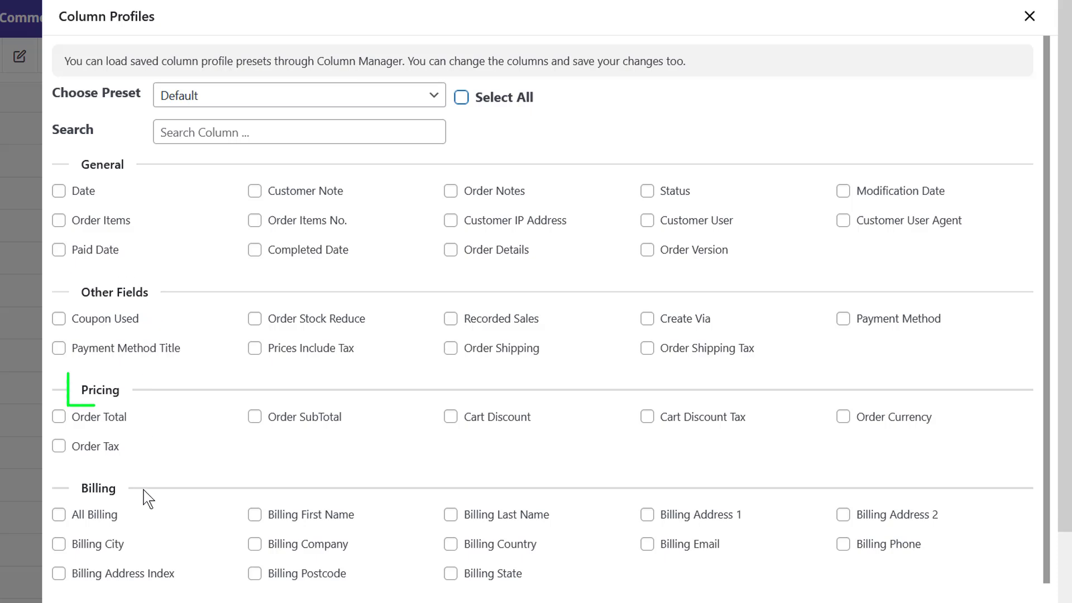
Step: Load the Billing Fields preset as the column selection
scroll(146, 503, "down", 1)
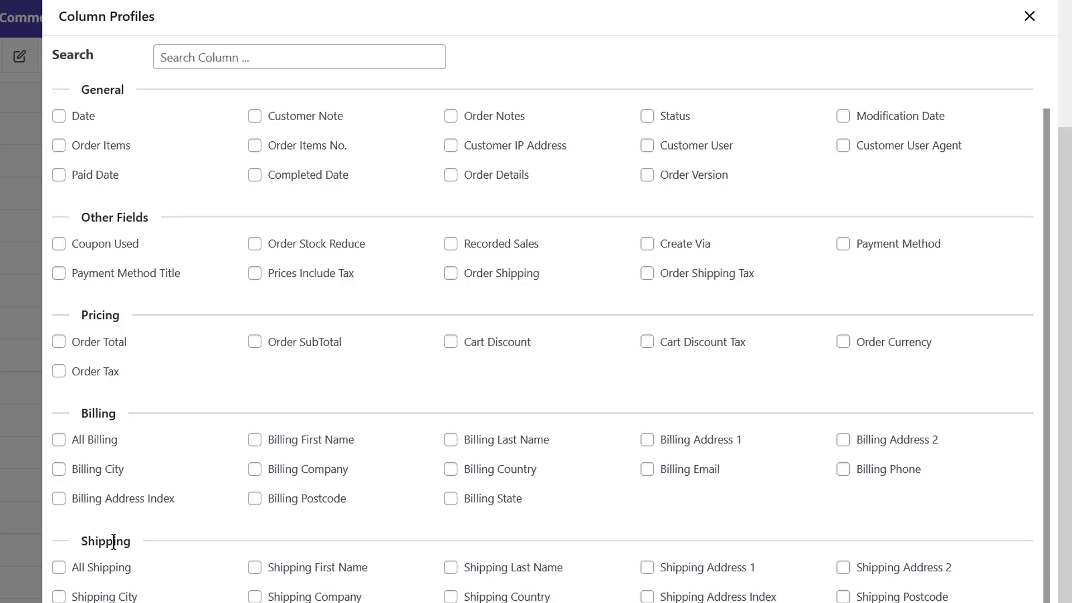
scroll(118, 491, "up", 2)
left_click(334, 99)
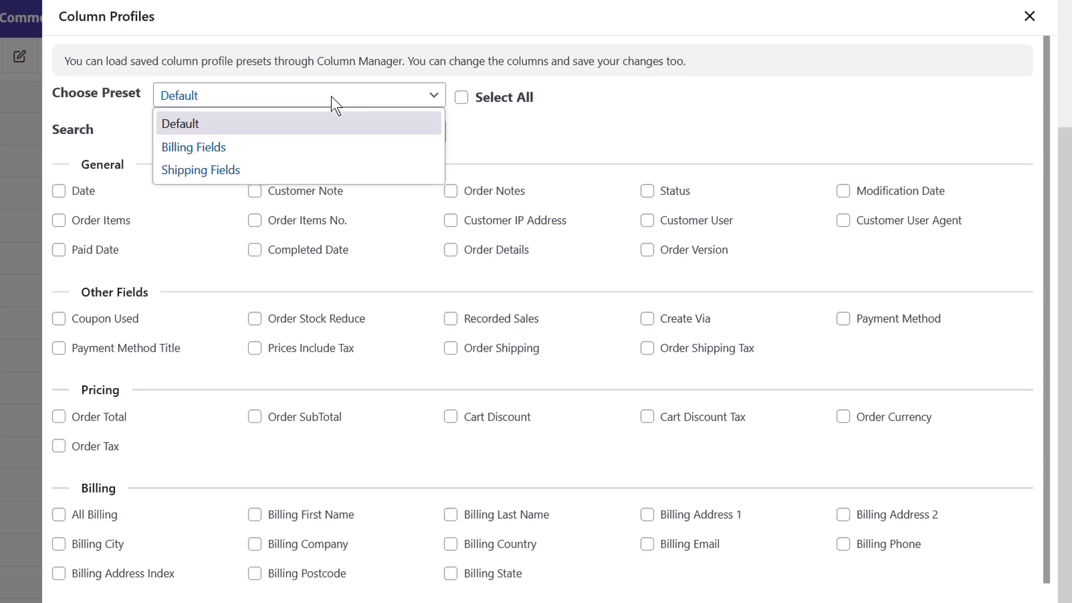
left_click(389, 148)
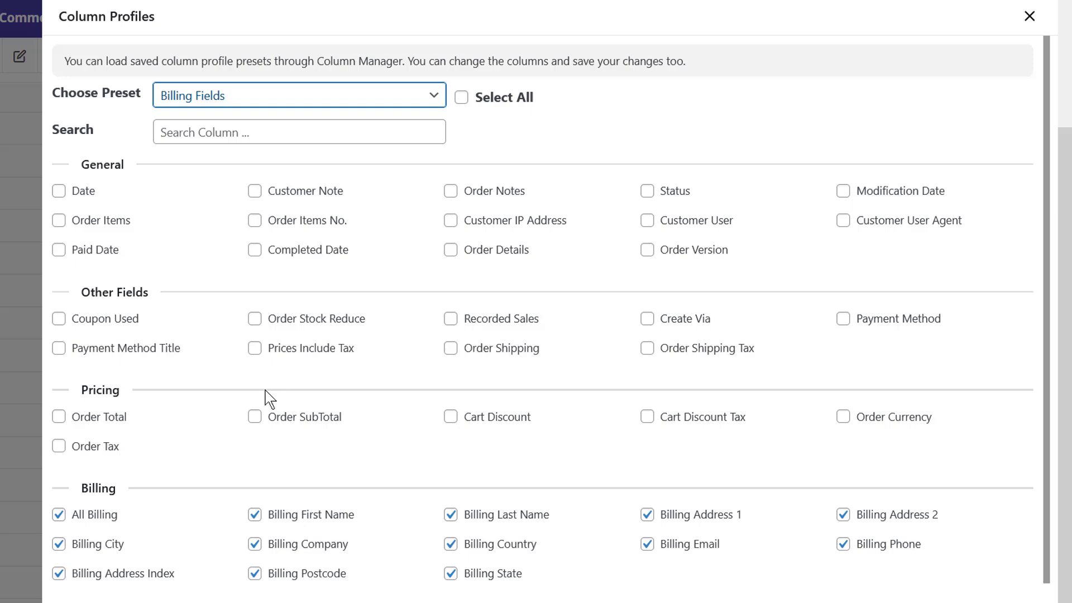
Step: Include the General columns Date, Customer Note, Order Notes, Status, Order Items, Order Items No., Customer User, Completed Date, Order Details and Order Version
left_click(58, 190)
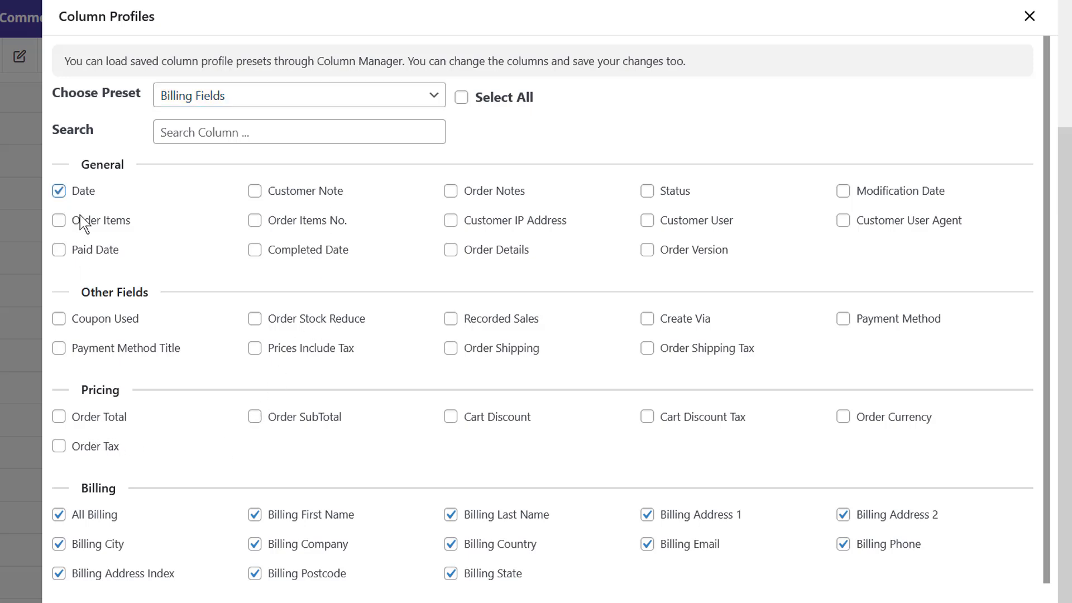
left_click(59, 220)
left_click(282, 190)
left_click(302, 222)
left_click(487, 196)
left_click(521, 245)
left_click(671, 196)
left_click(680, 254)
left_click(682, 224)
left_click(291, 251)
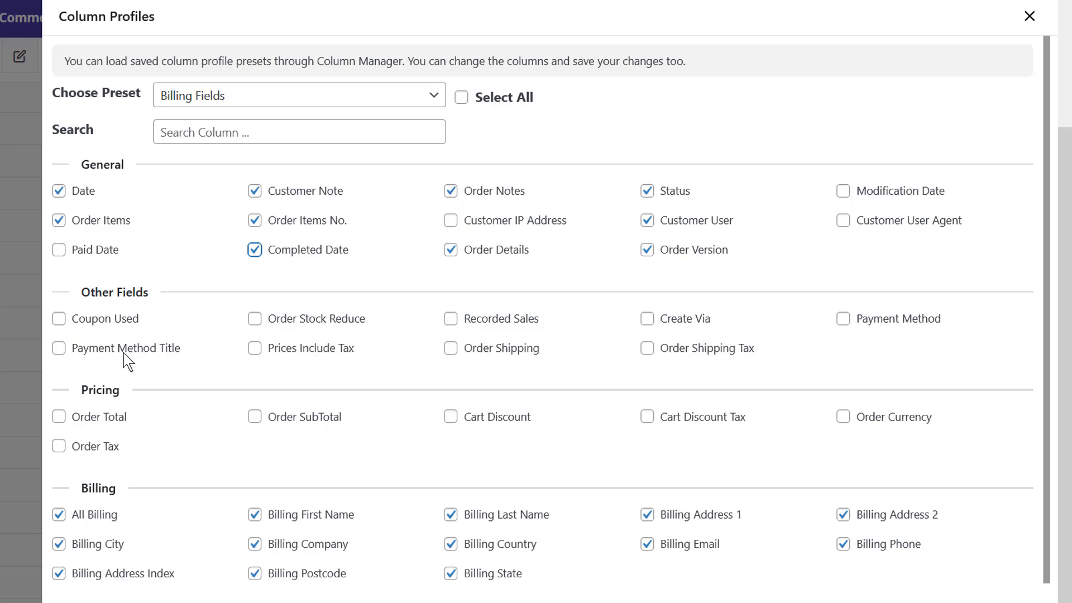
Step: Include the Pricing columns Order Total, Order SubTotal, Cart Discount and Order Tax, and save the selection as a new preset
left_click(498, 416)
left_click(324, 419)
left_click(78, 420)
left_click(101, 450)
scroll(401, 401, "down", 2)
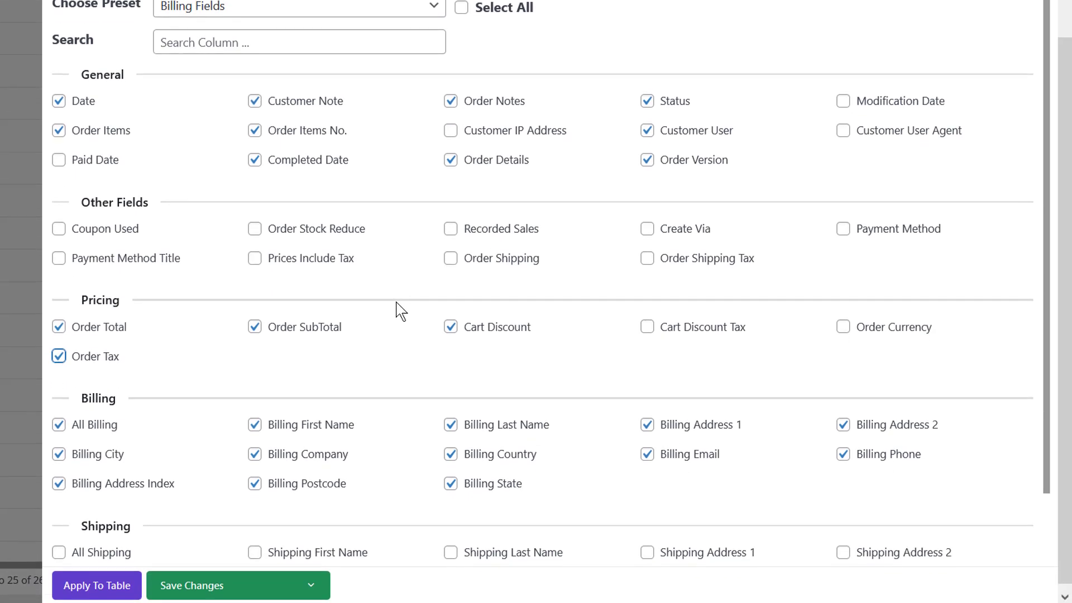
left_click(310, 586)
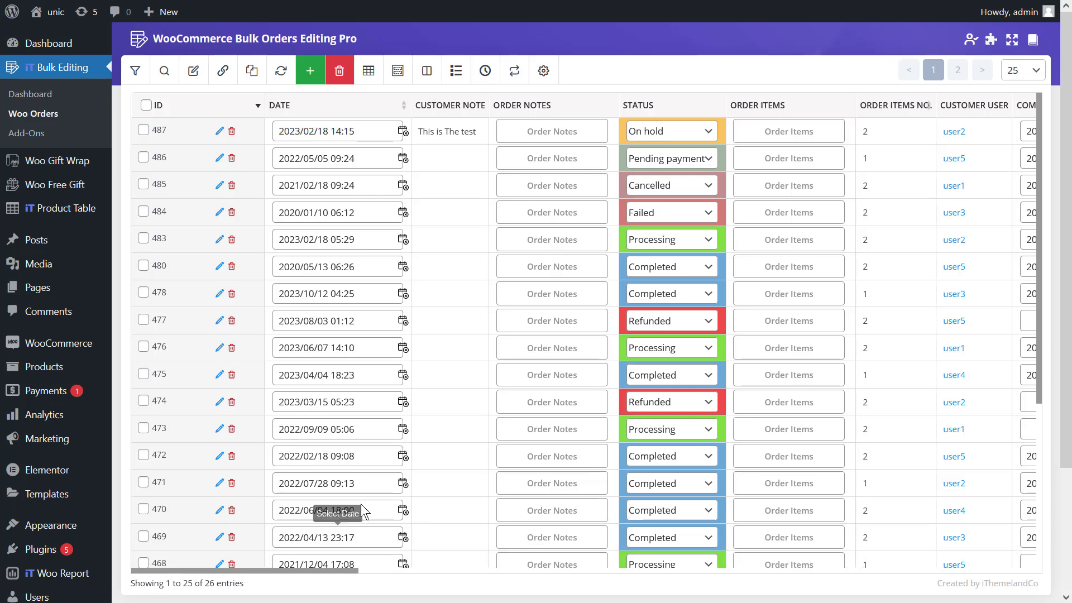
Step: Reopen the column profiles from the orders table and choose Preset 428
left_click(372, 66)
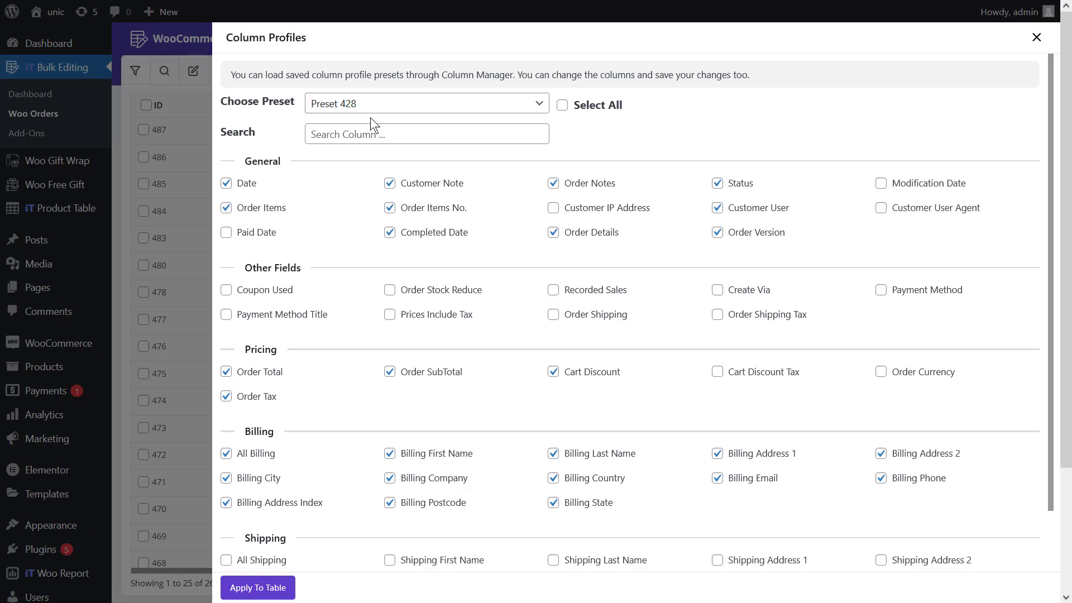
left_click(496, 103)
left_click(370, 185)
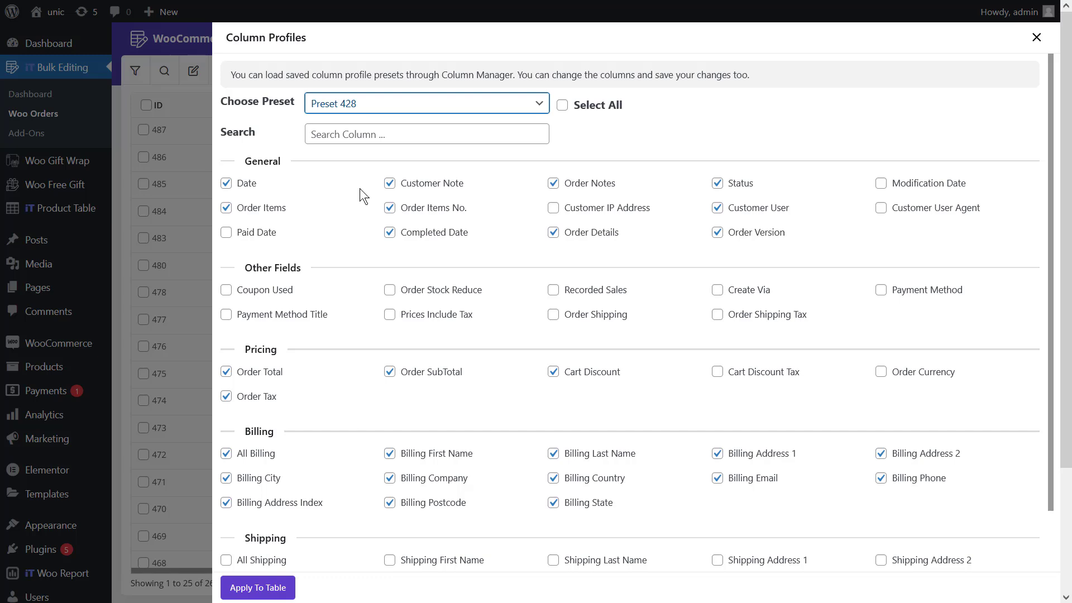
Step: Exclude the Order Items No. and Completed Date columns from the preset and open the options for saving changes
left_click(390, 207)
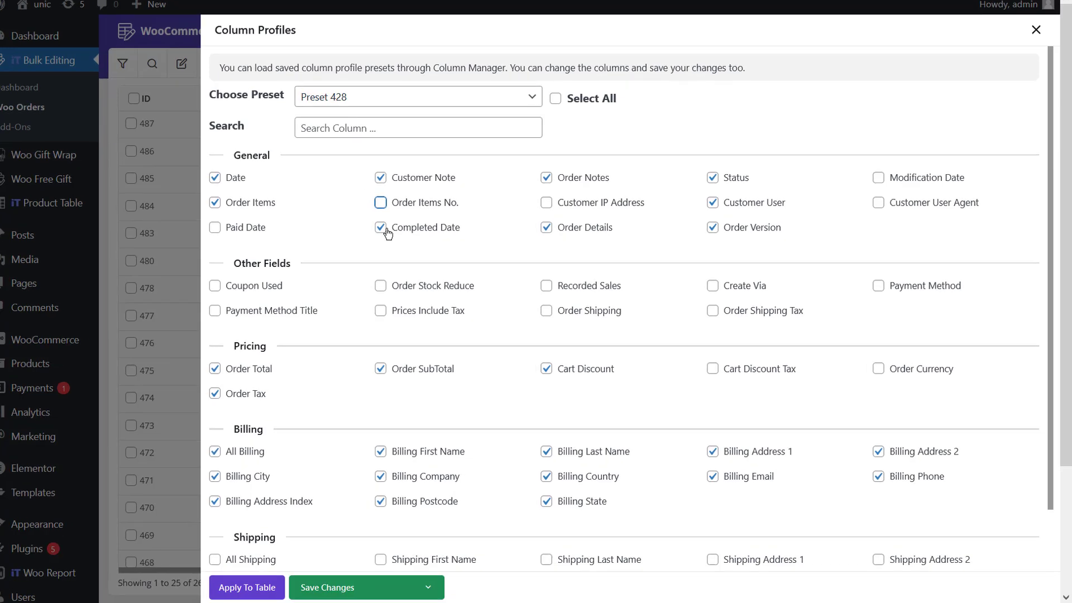
left_click(387, 229)
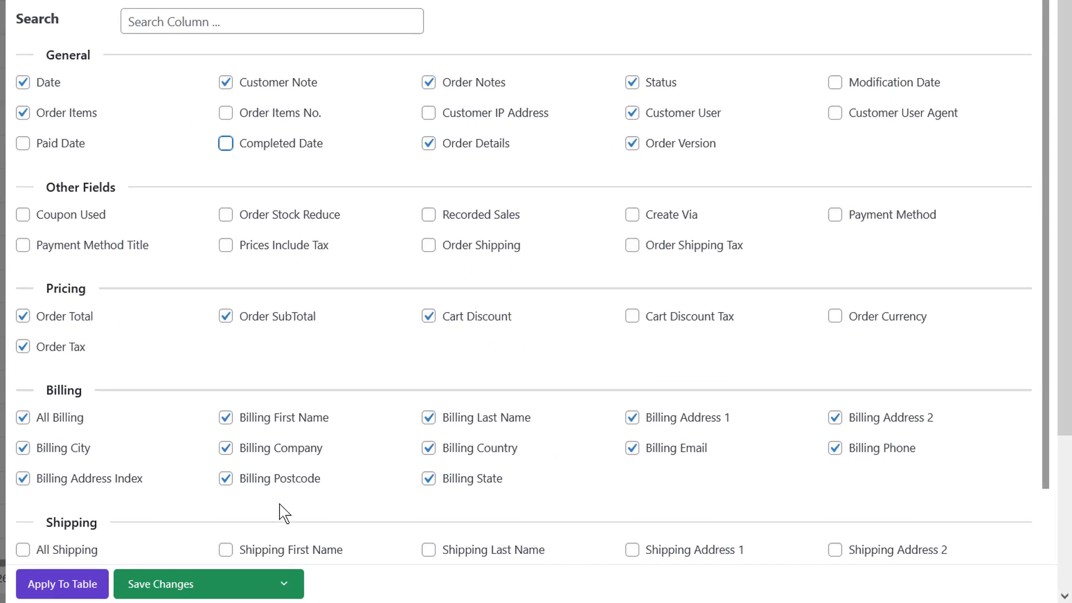
left_click(438, 581)
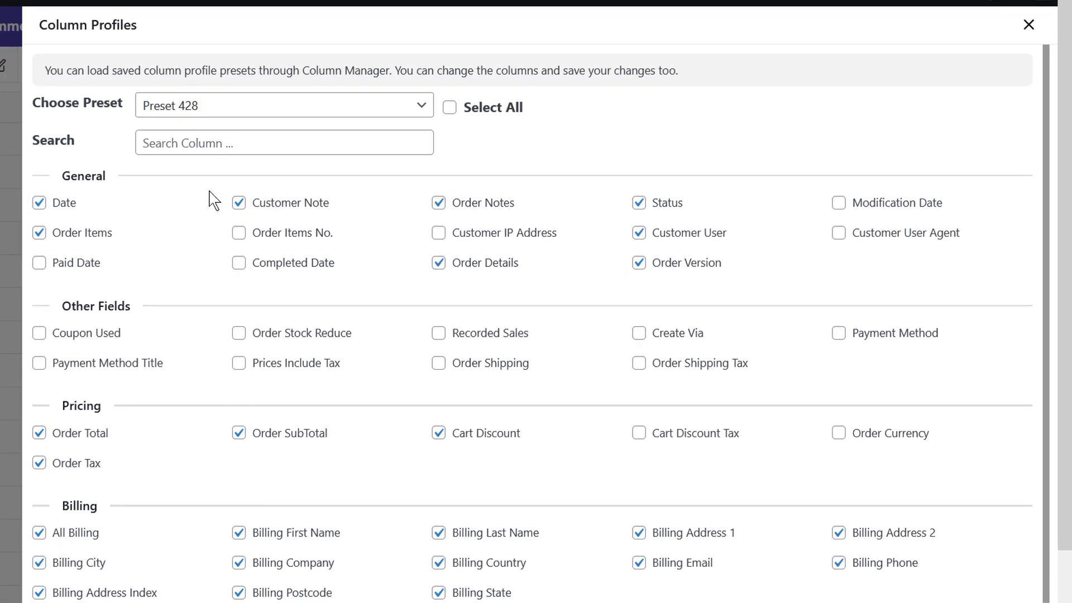
Step: Search the column list for "date" and include the Modification Date and Paid Date columns
left_click(216, 143)
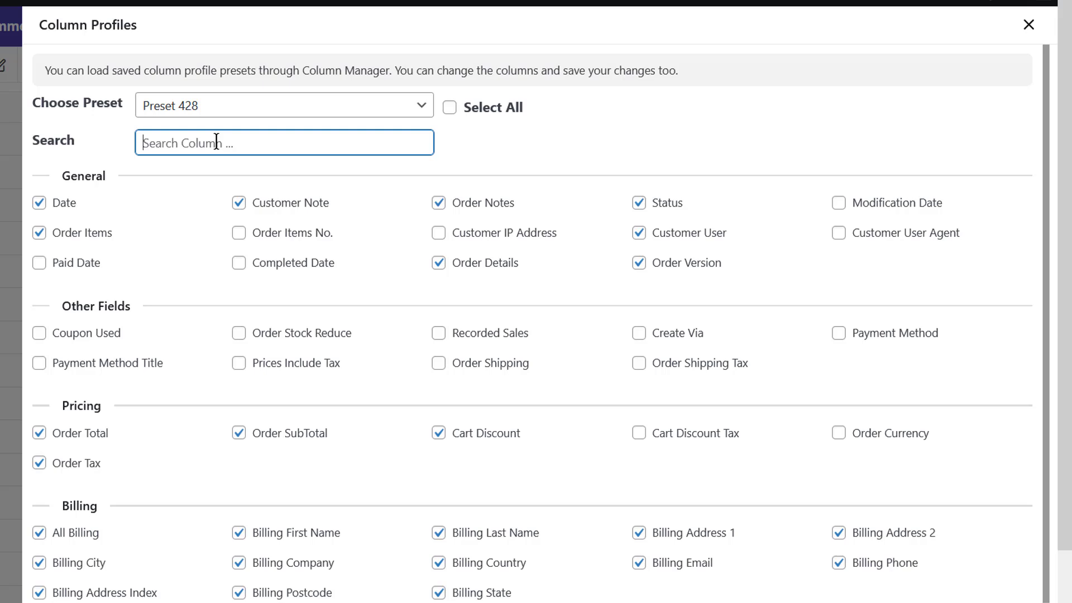
type("date")
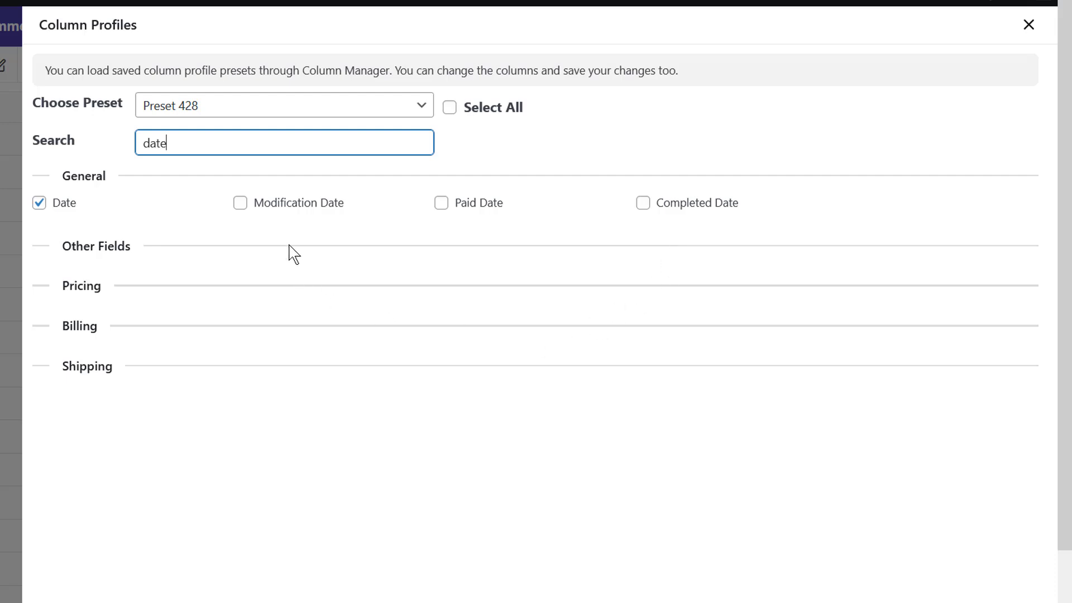
left_click(240, 203)
left_click(441, 111)
scroll(389, 166, "down", 1)
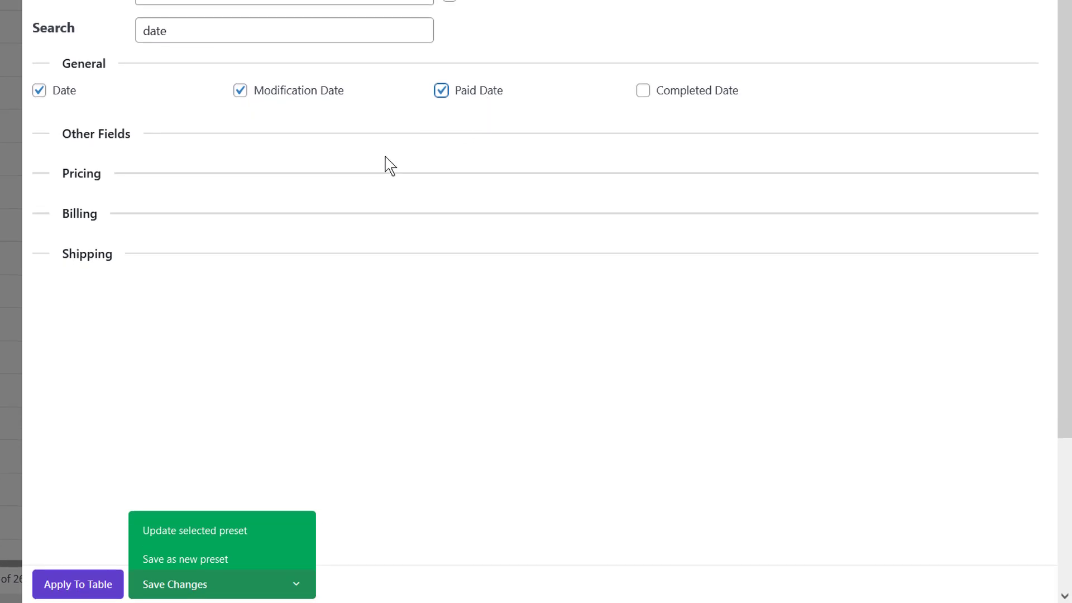